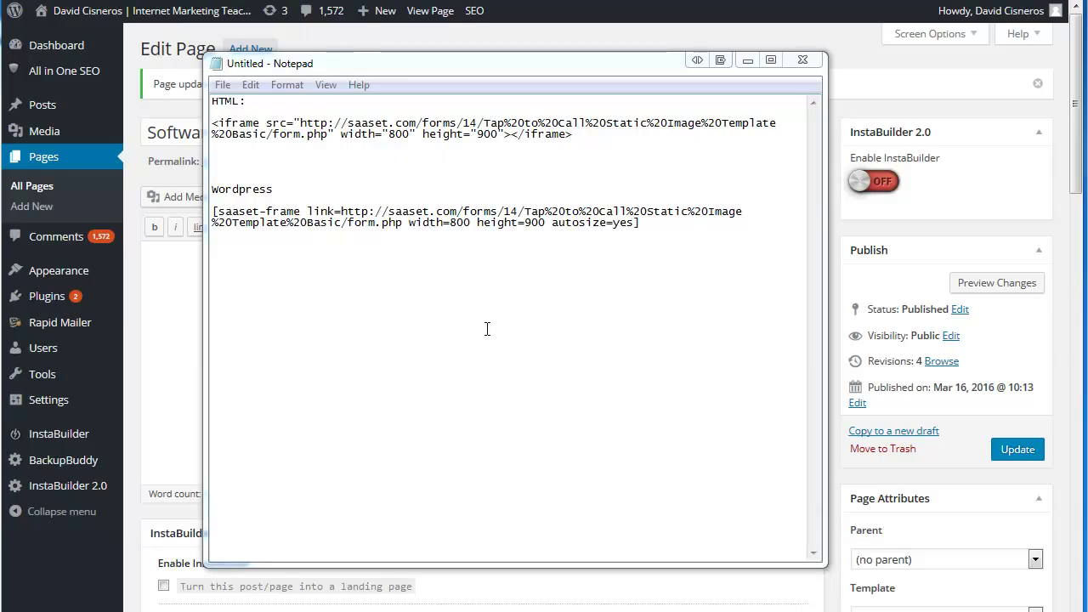
Copy the form's HTML iframe embed code from the Notepad note and return to the WordPress editor
left_click_drag(431, 65, 417, 79)
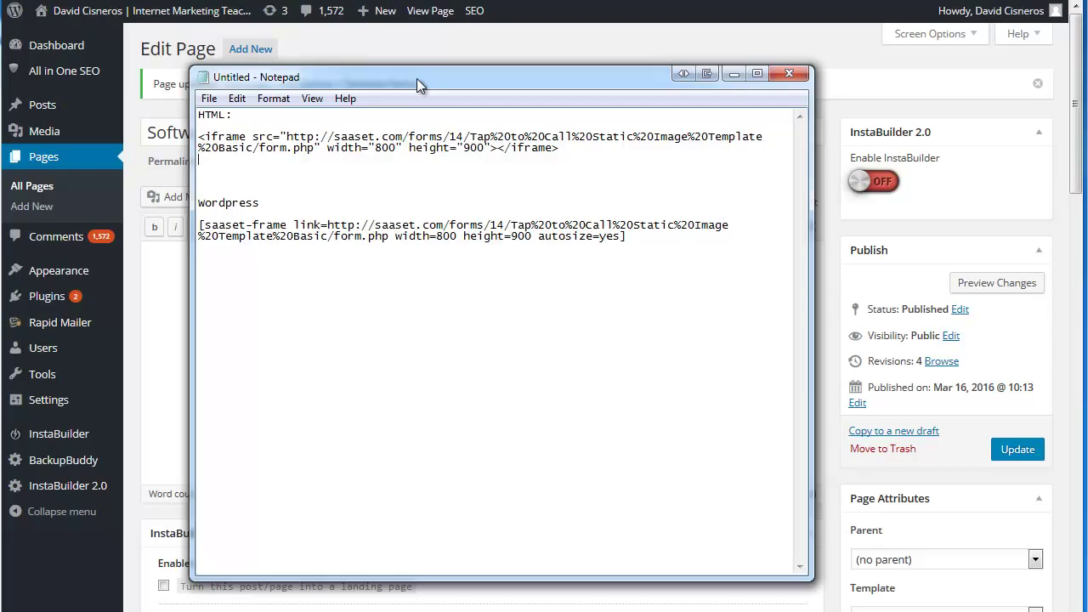
left_click(530, 159)
left_click_drag(200, 136, 542, 148)
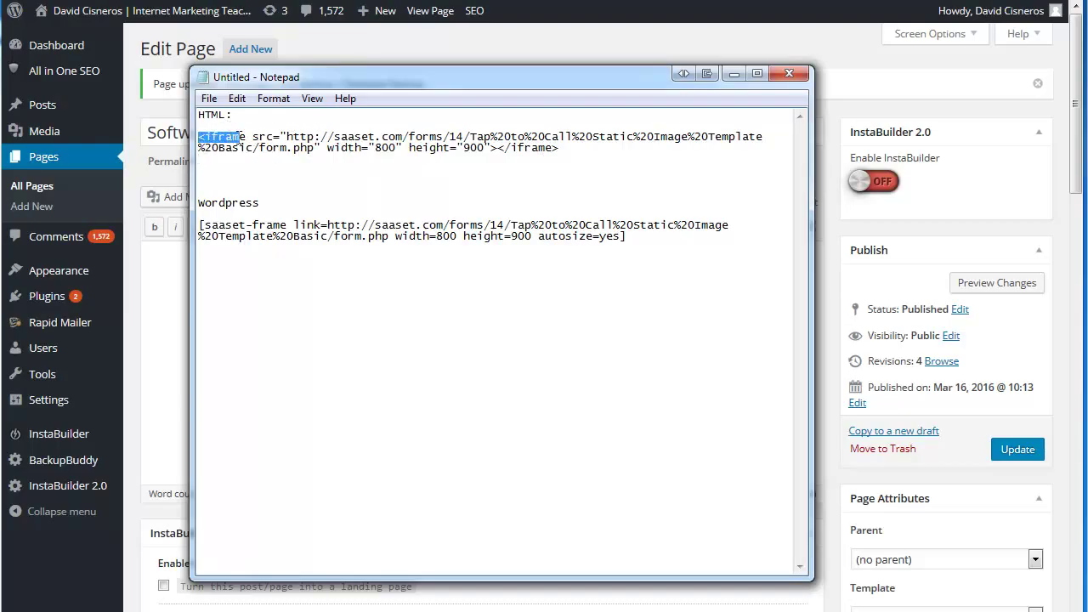
right_click(543, 148)
left_click(588, 204)
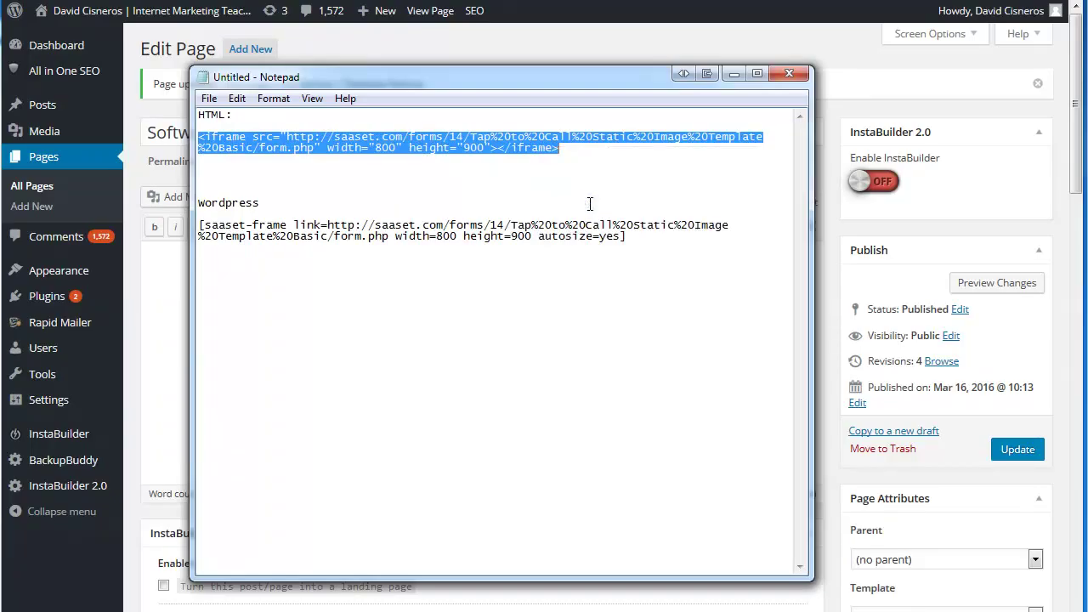
left_click(177, 354)
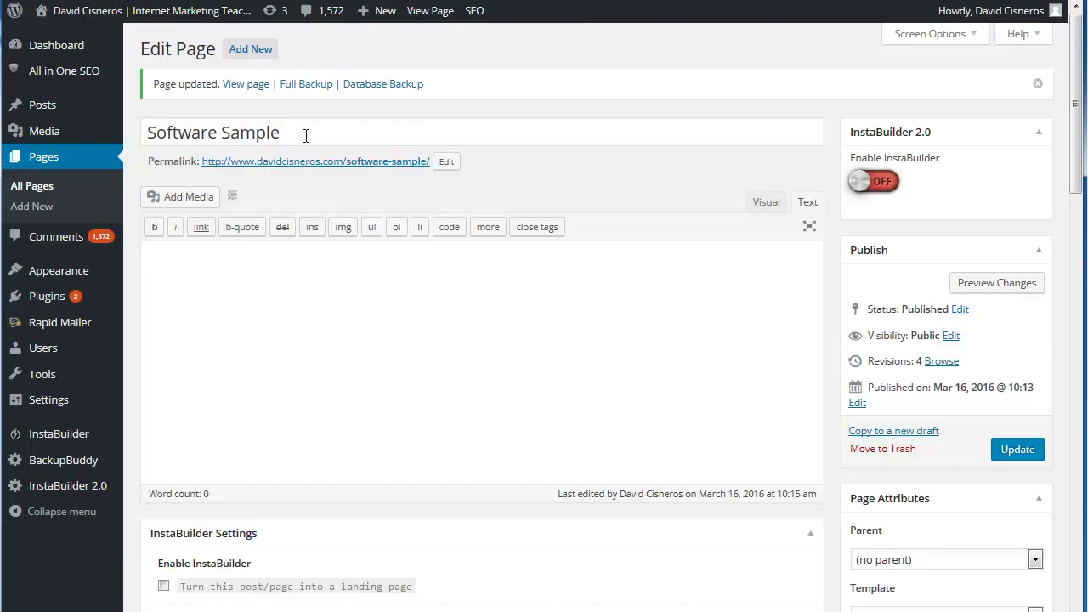
Paste the iframe code into the Software Sample page and wrap it in <center></center> tags
left_click(374, 161)
right_click(447, 314)
left_click(495, 389)
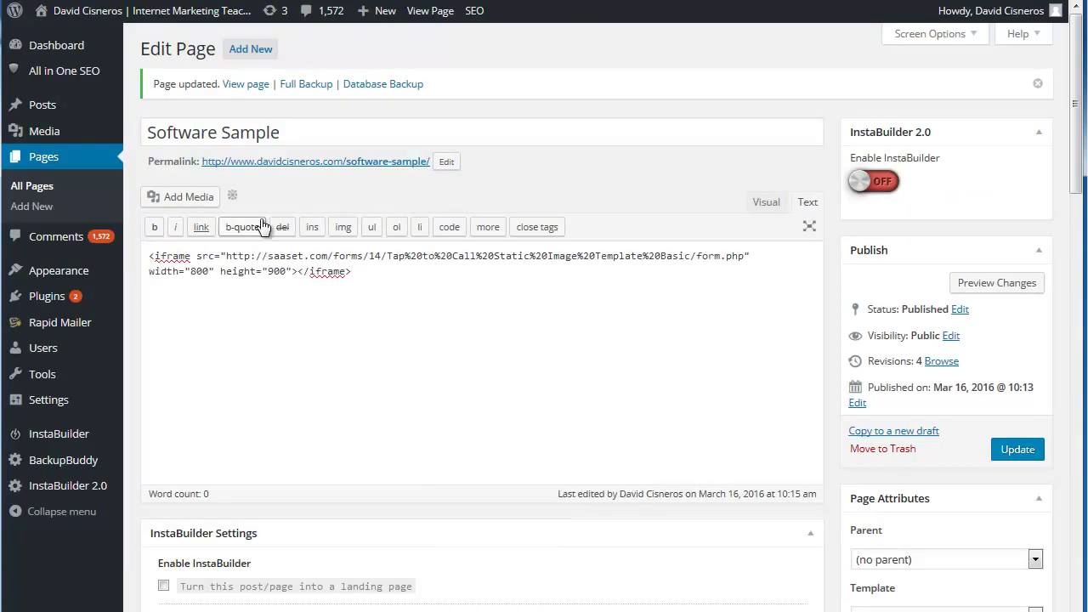
type("<center")
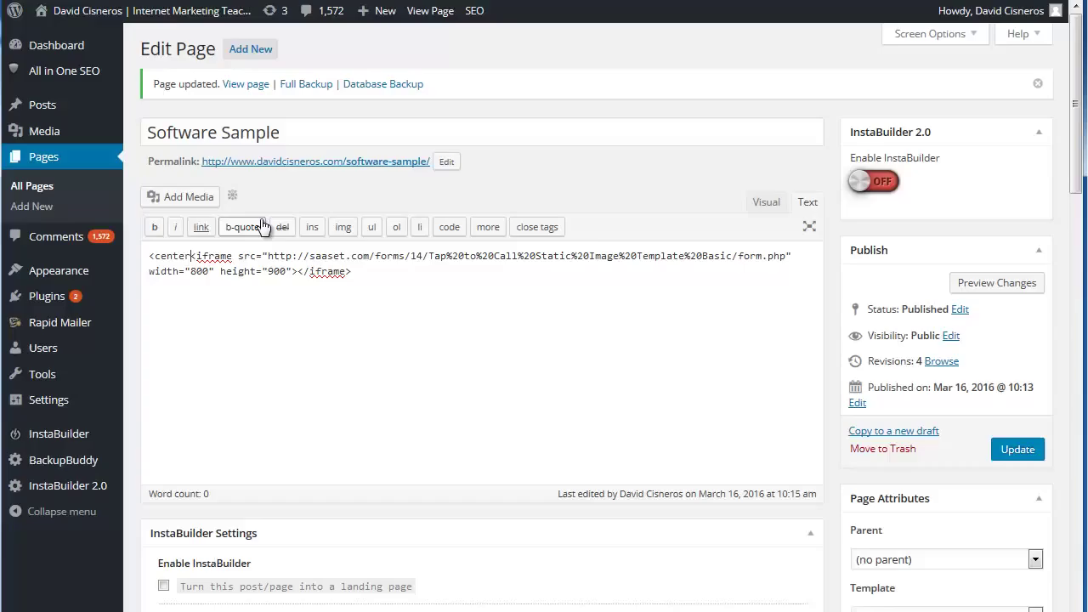
type("><")
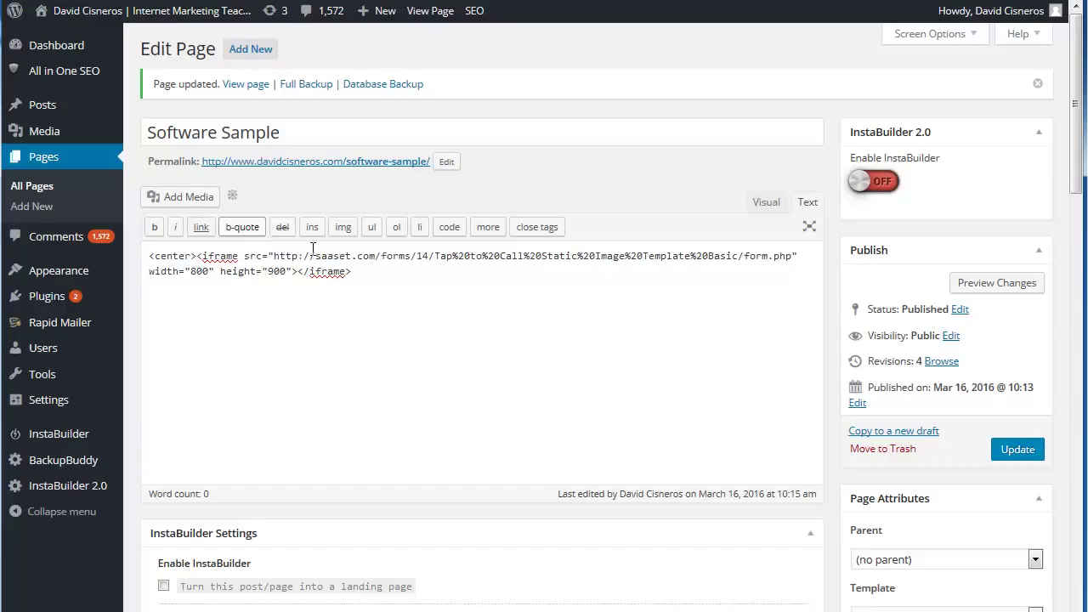
left_click(357, 270)
type("</")
type("center")
type(">")
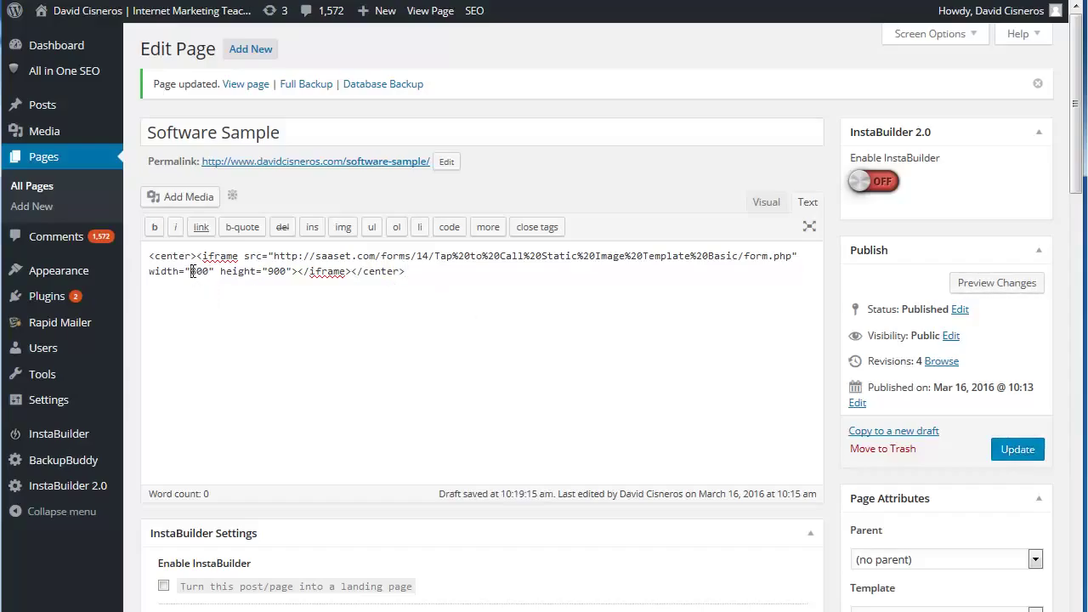
Resize the iframe to width 600 and height 650, then view it in Visual mode
left_click_drag(190, 272, 196, 272)
type("6")
left_click_drag(268, 271, 274, 272)
type("650")
left_click(300, 275)
key("BackSpace")
key("BackSpace")
left_click(472, 282)
left_click(770, 204)
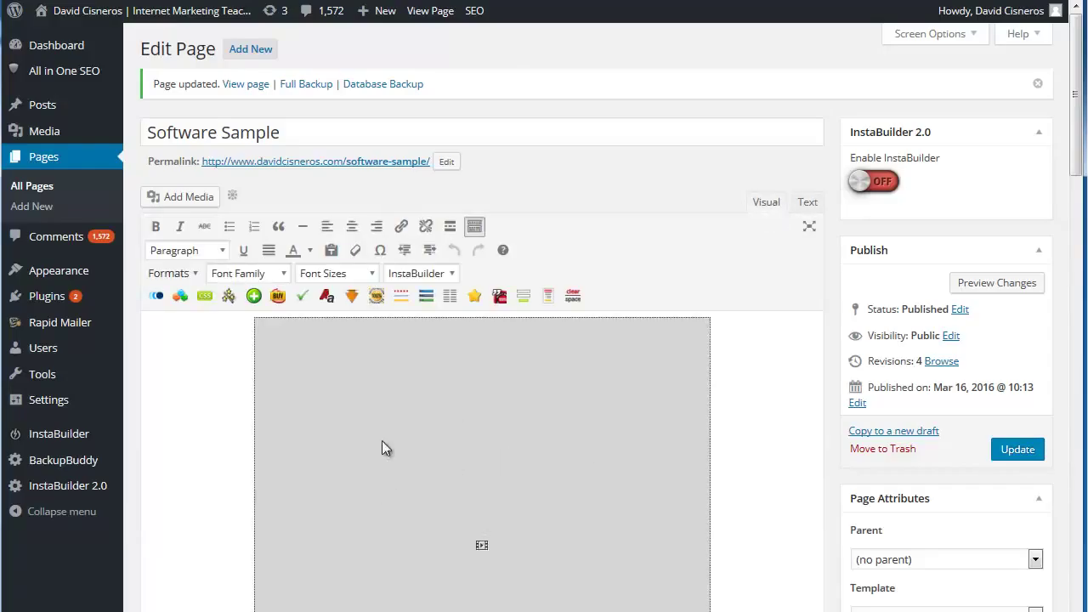
Update the page and step the live form past business name, image logo choice, and logo upload
left_click(1012, 450)
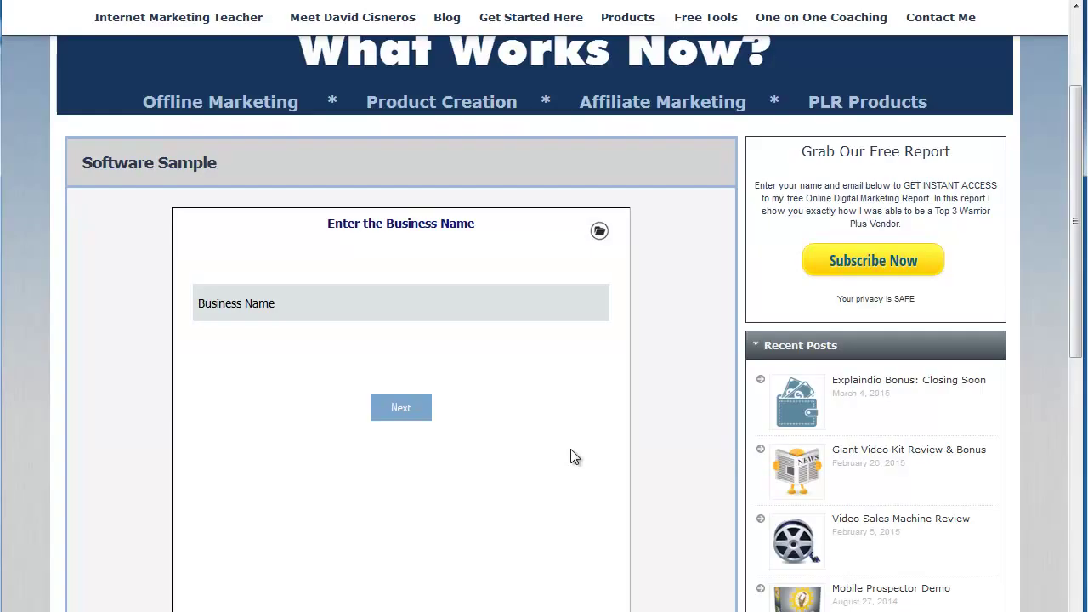
scroll(601, 491, "down", 2)
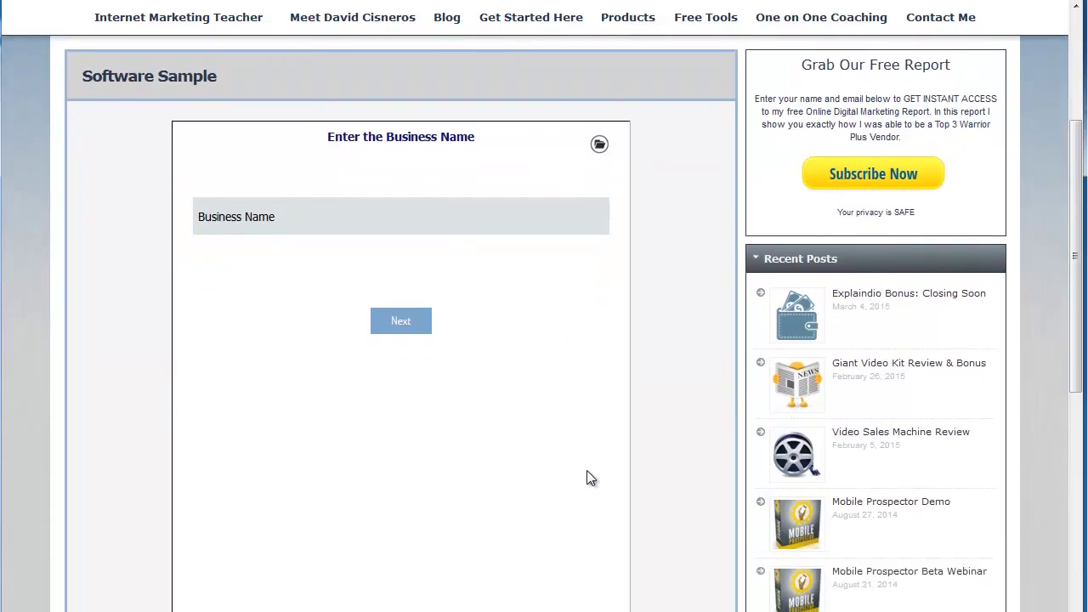
left_click(421, 334)
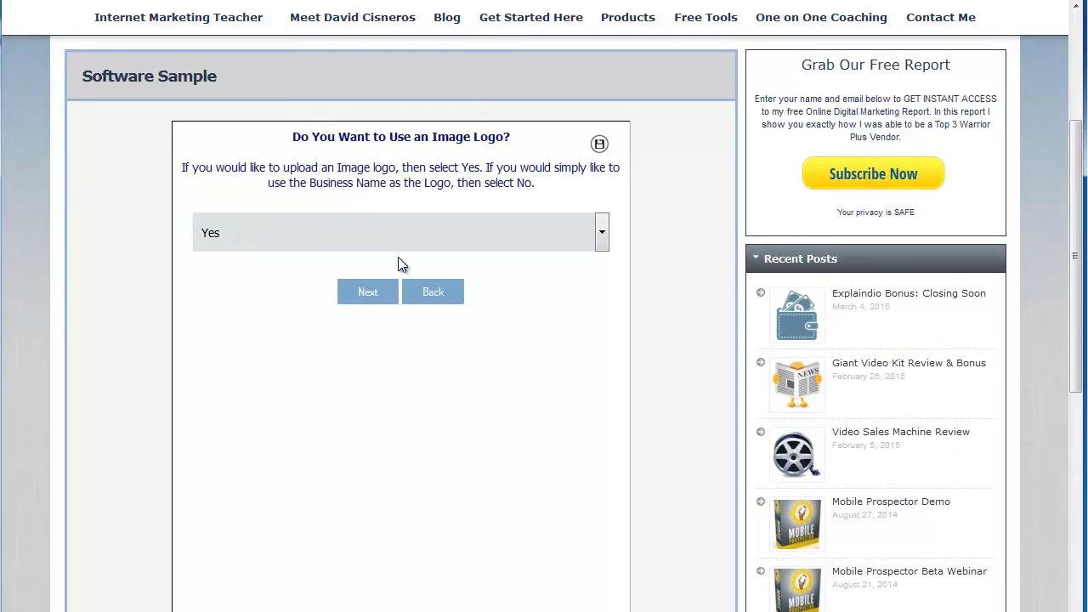
left_click(372, 294)
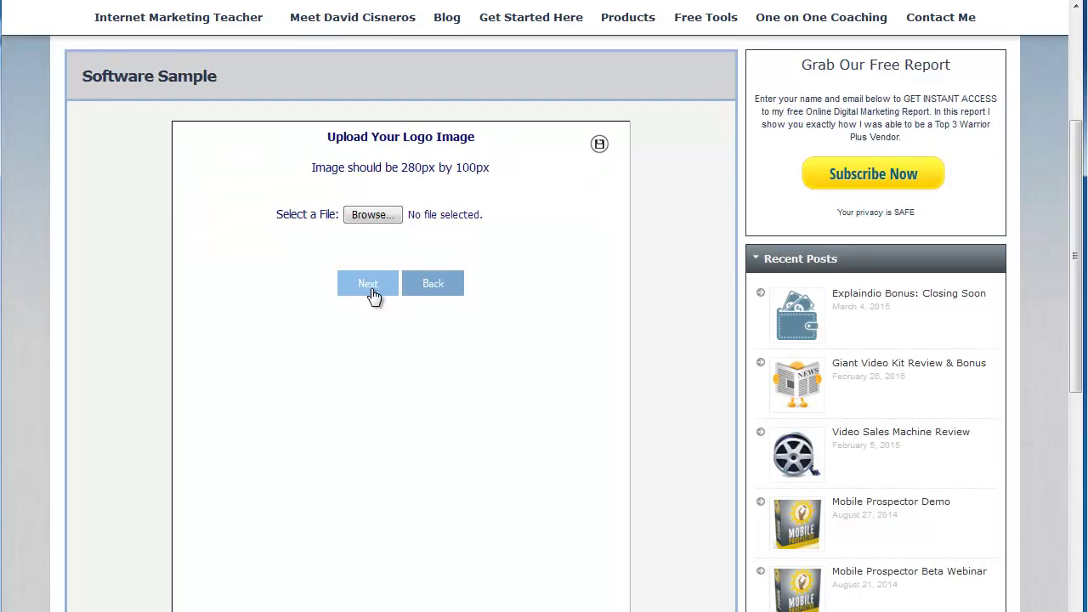
left_click(372, 294)
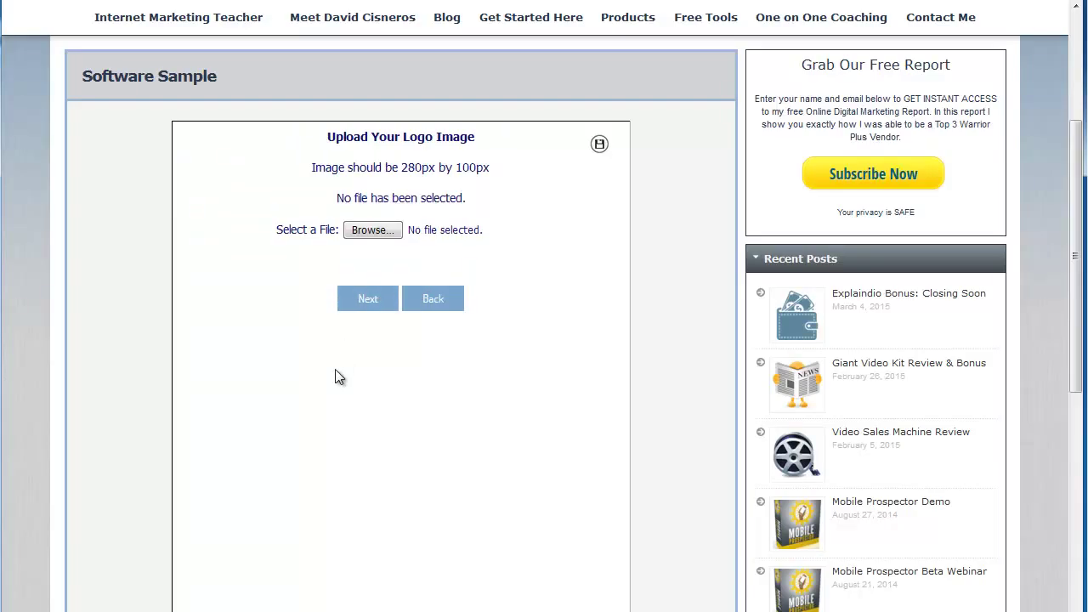
scroll(510, 458, "up", 5)
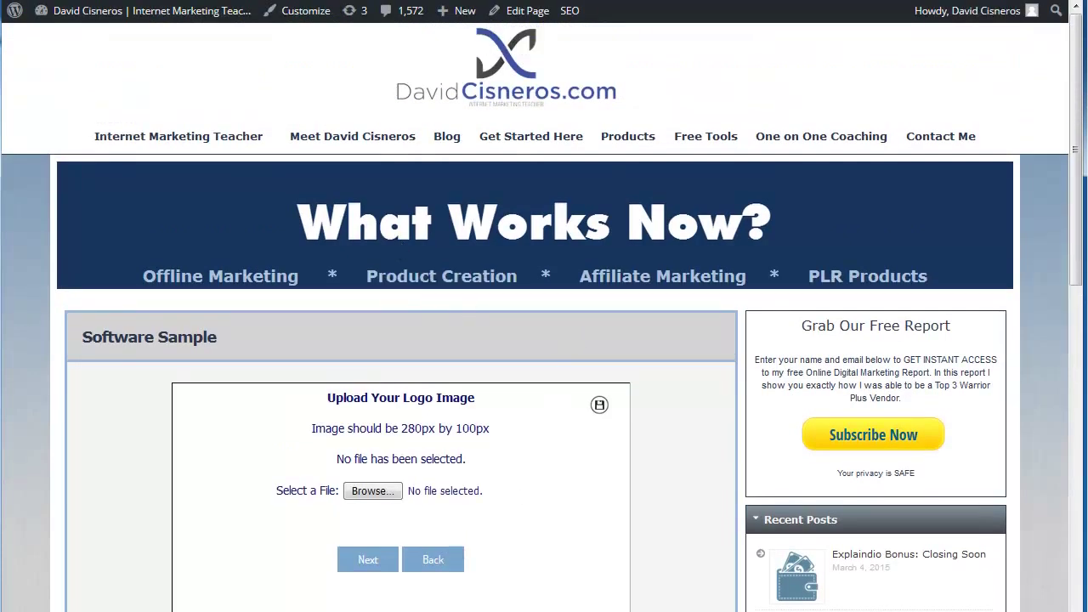
Select the HTML iframe code line in Notepad, then go back to the live Software Sample page
key("alt+Tab")
left_click(352, 164)
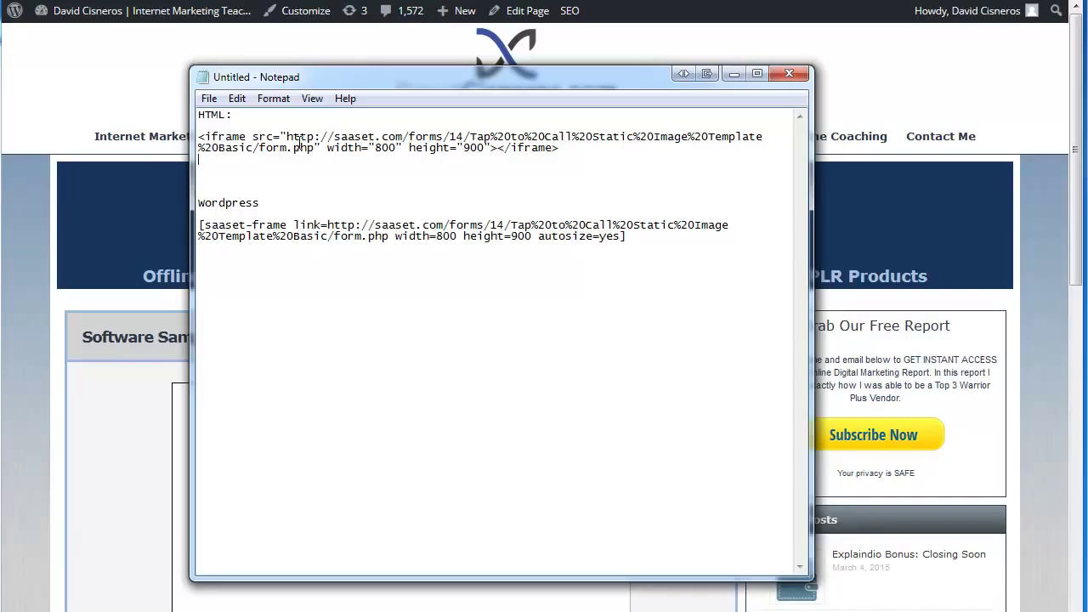
left_click_drag(570, 150, 300, 128)
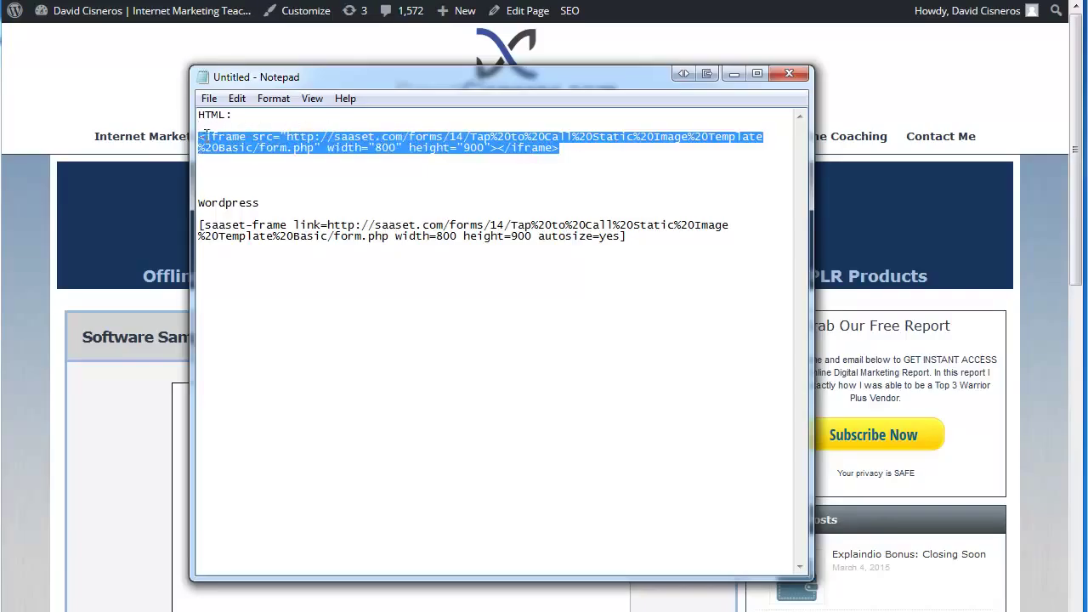
left_click(102, 415)
scroll(358, 370, "down", 4)
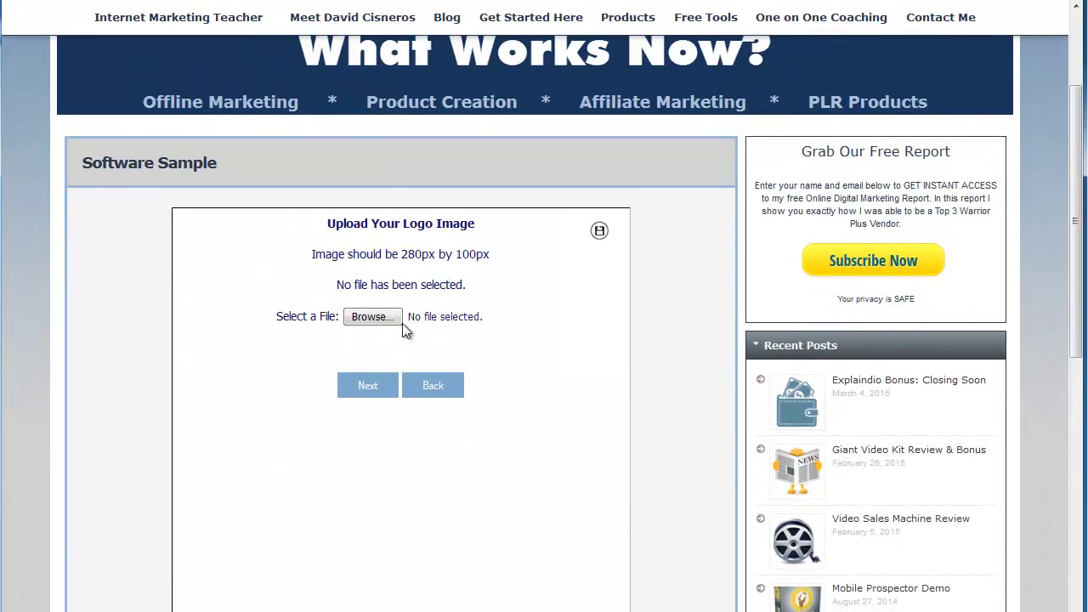
scroll(458, 463, "up", 4)
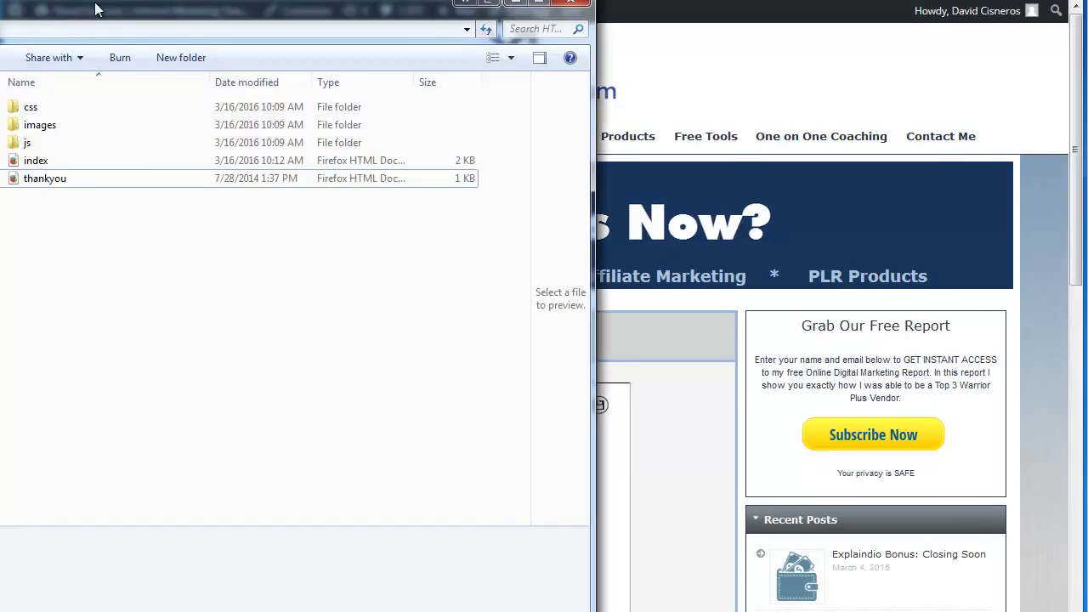
Preview index.html from the HTML5 folder in the browser, then open its source in EditPlus 3
left_click_drag(97, 8, 521, 43)
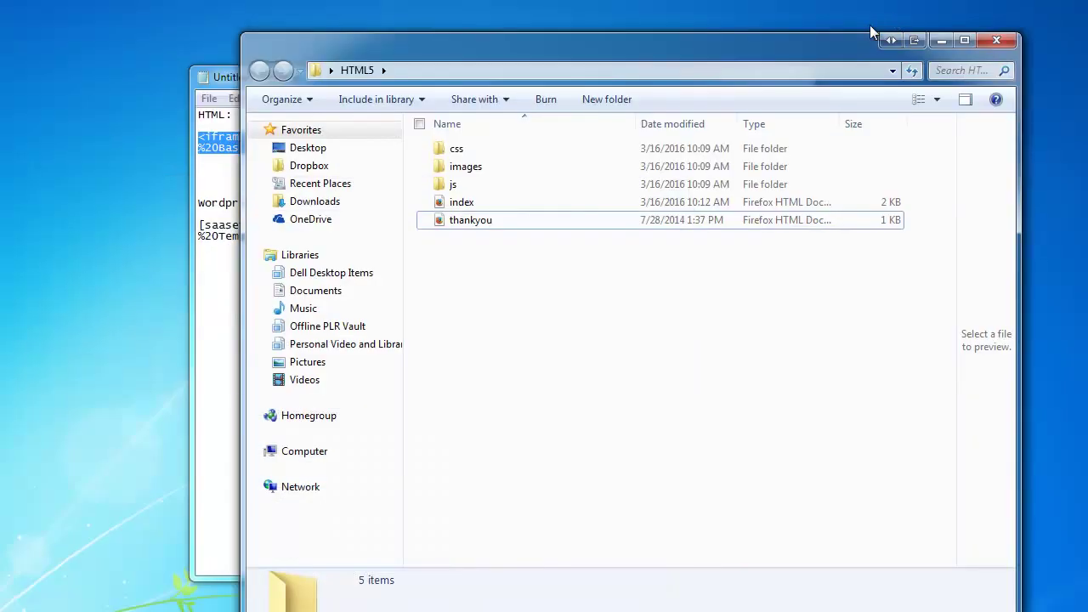
left_click_drag(689, 48, 535, 40)
double_click(311, 195)
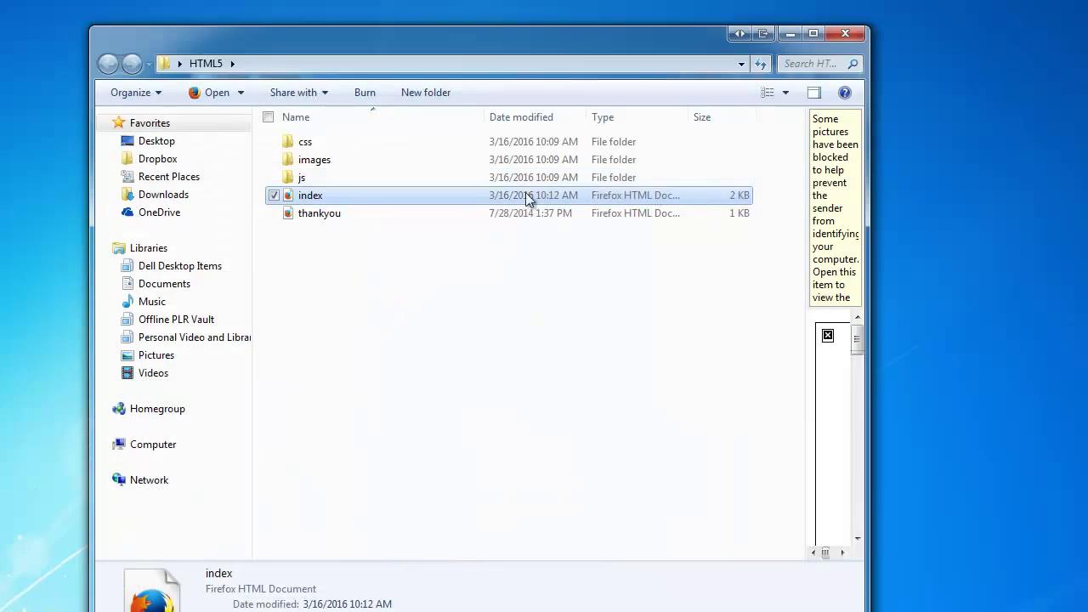
right_click(319, 196)
left_click(364, 234)
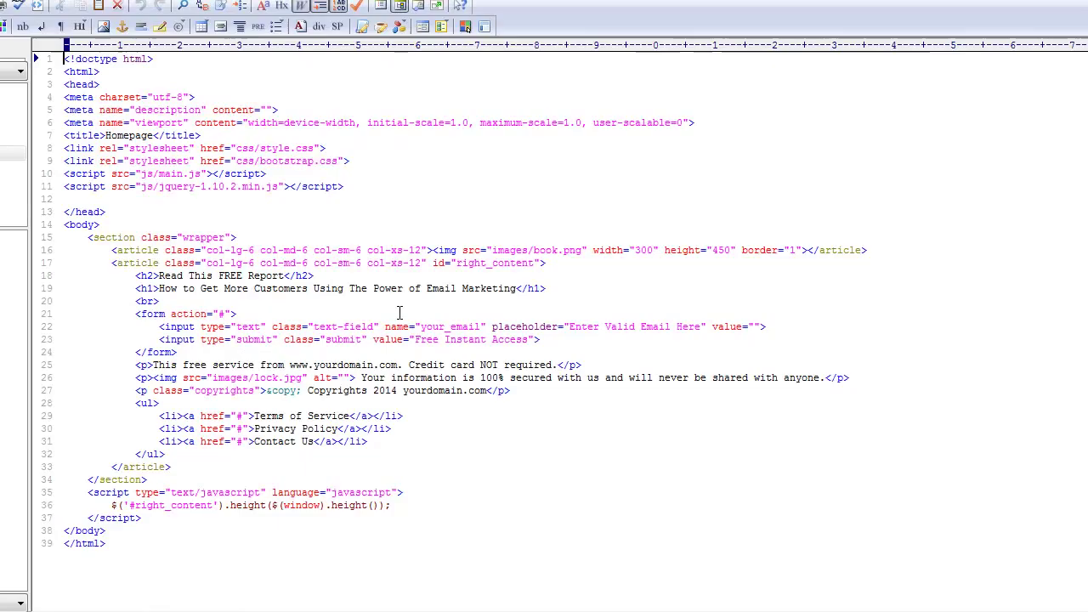
Replace the line-16 book image tag with the form iframe sized 400 wide by 500 high, and save
left_click(401, 313)
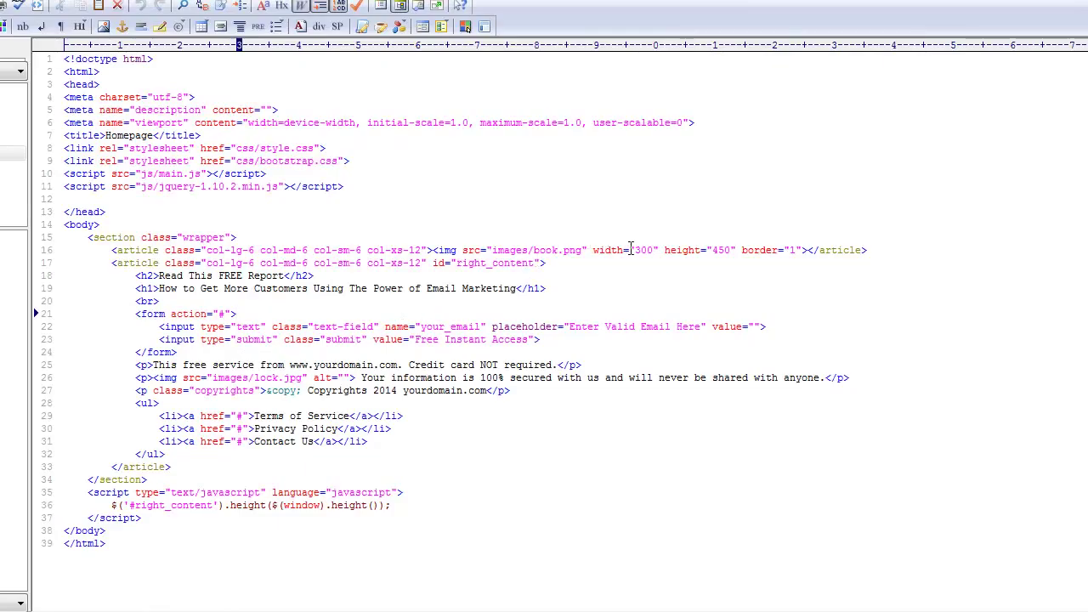
left_click_drag(432, 250, 809, 249)
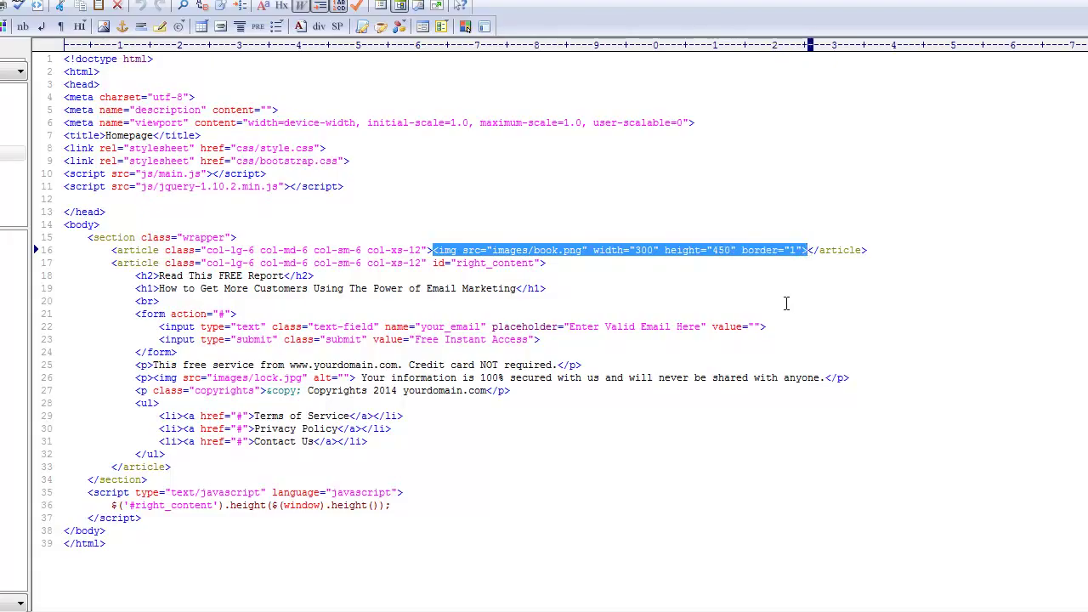
key("ctrl+v")
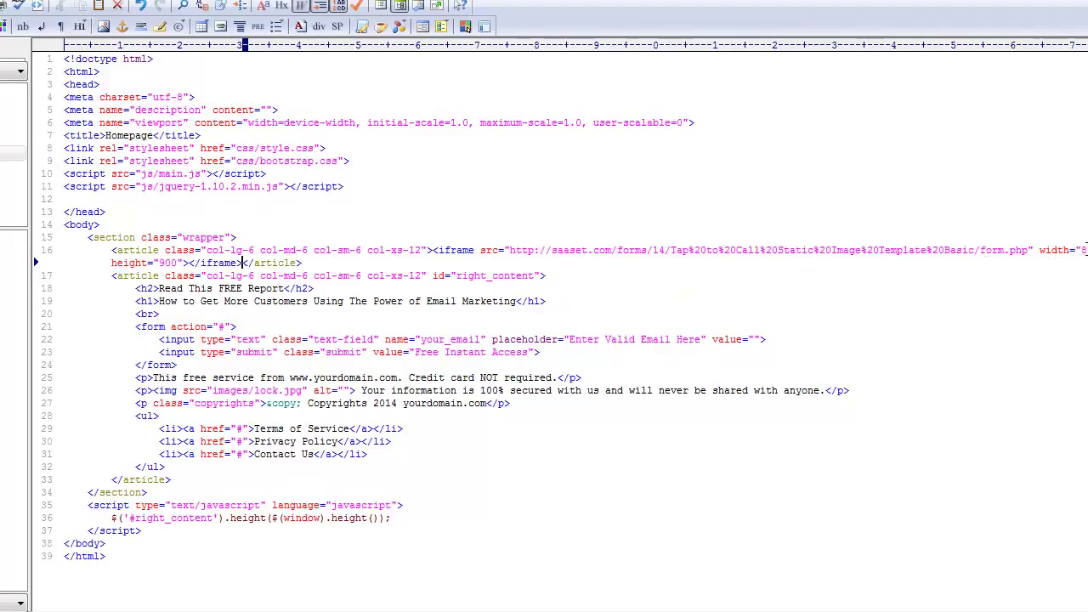
left_click_drag(1081, 250, 1087, 250)
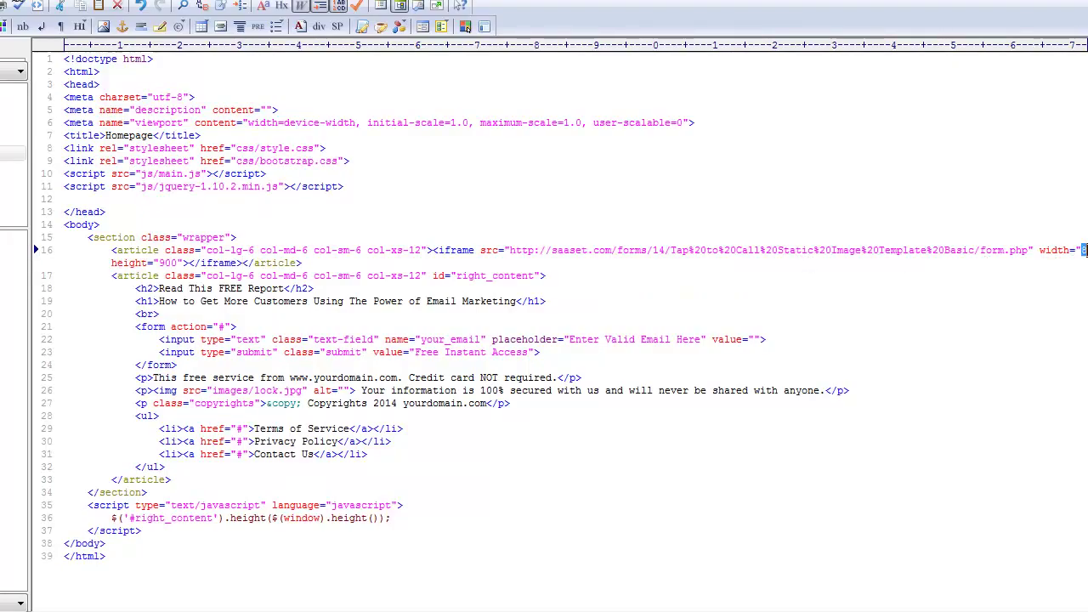
type("4")
left_click_drag(158, 263, 166, 263)
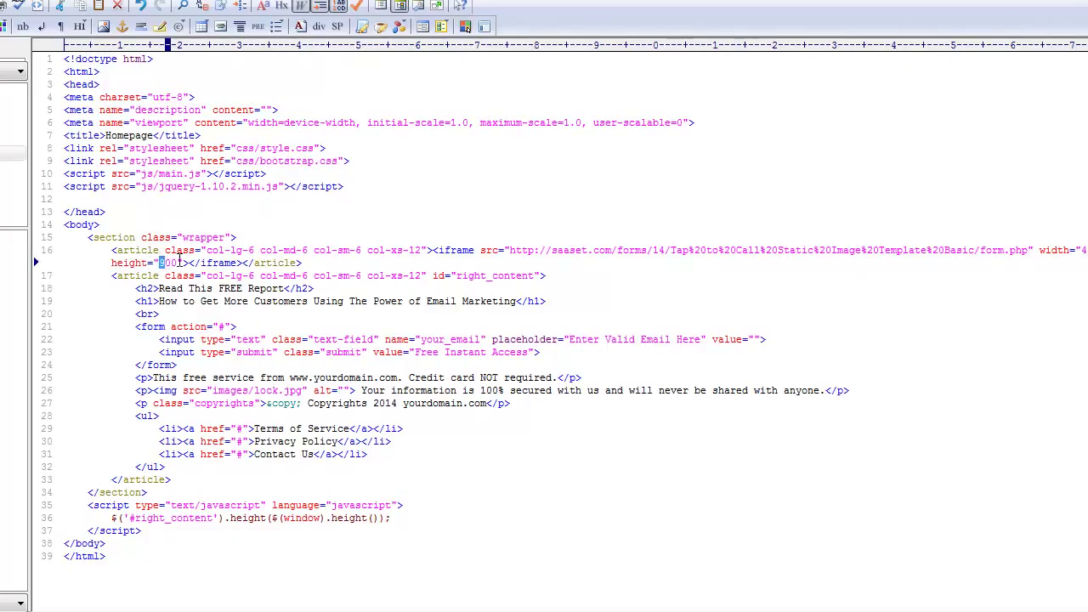
type("5")
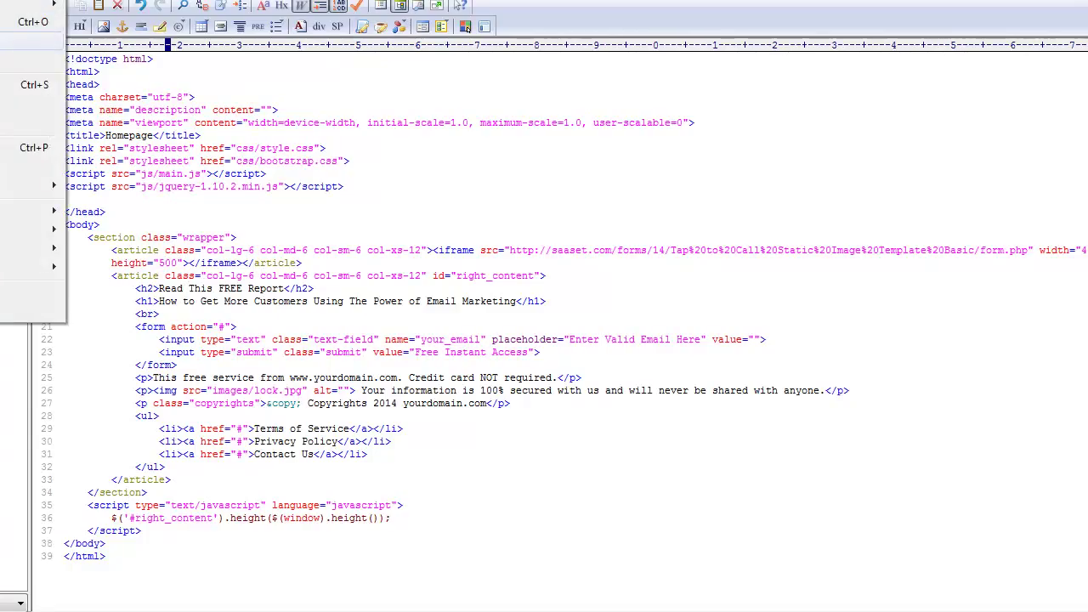
key("Escape")
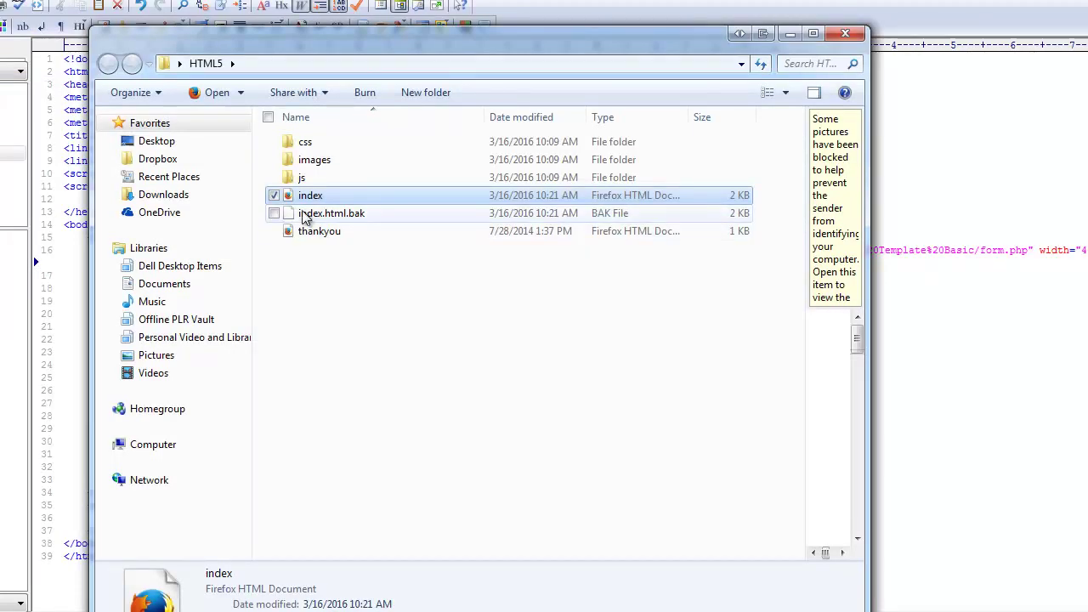
Open the edited index.html in Firefox to check the embedded form, then switch back to Notepad
double_click(310, 198)
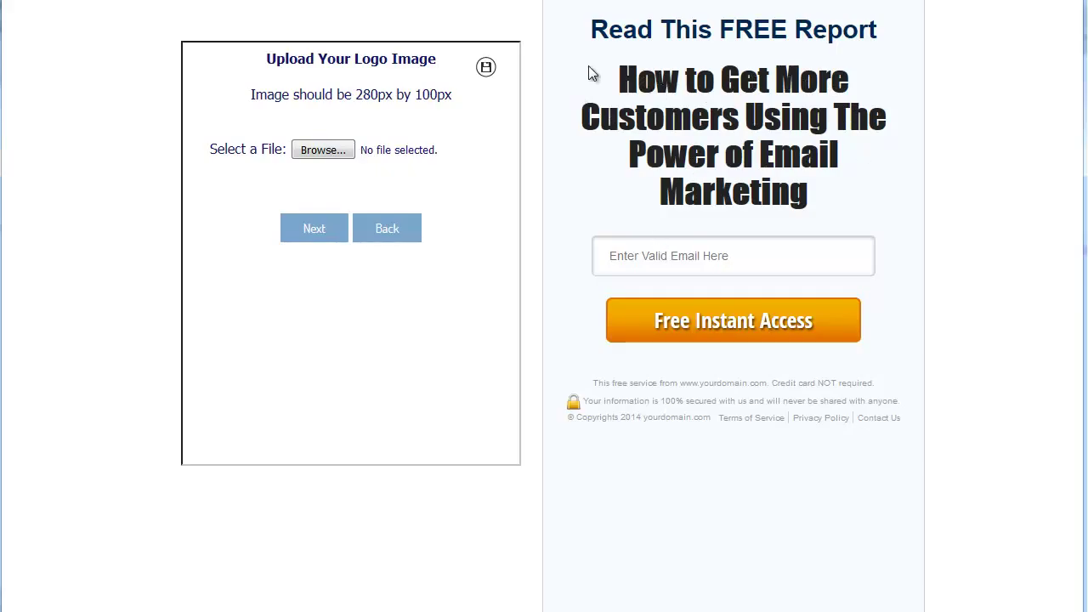
left_click_drag(618, 71, 843, 192)
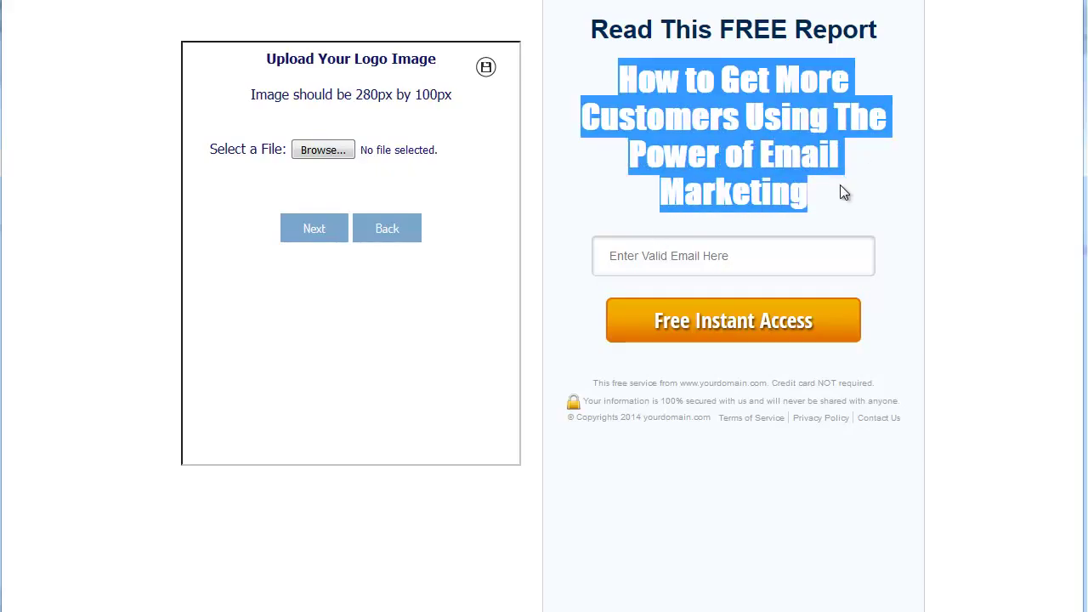
left_click(841, 187)
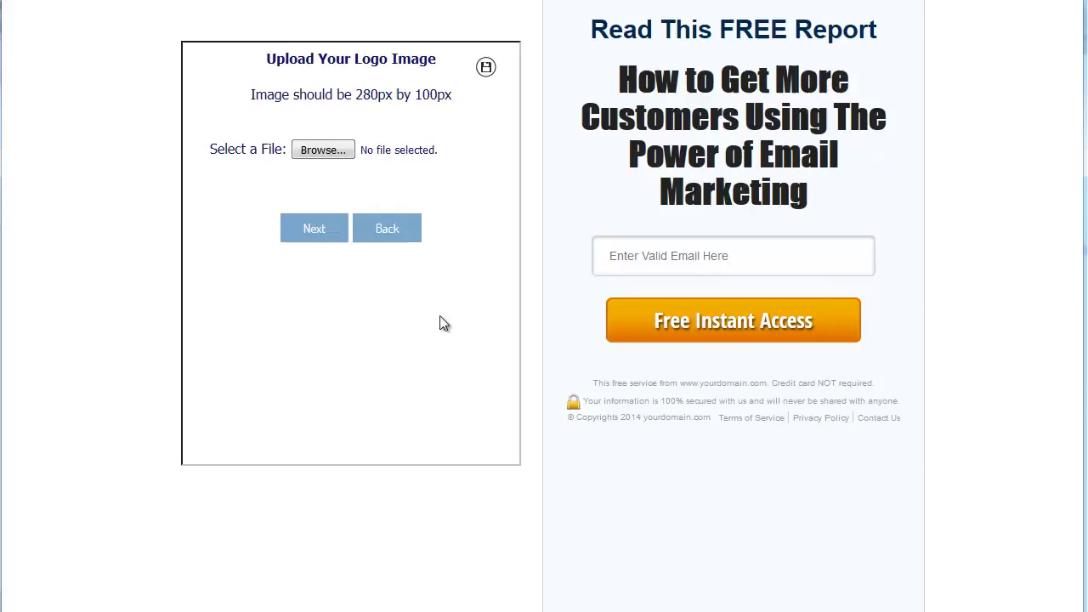
key("alt+Tab")
left_click(417, 301)
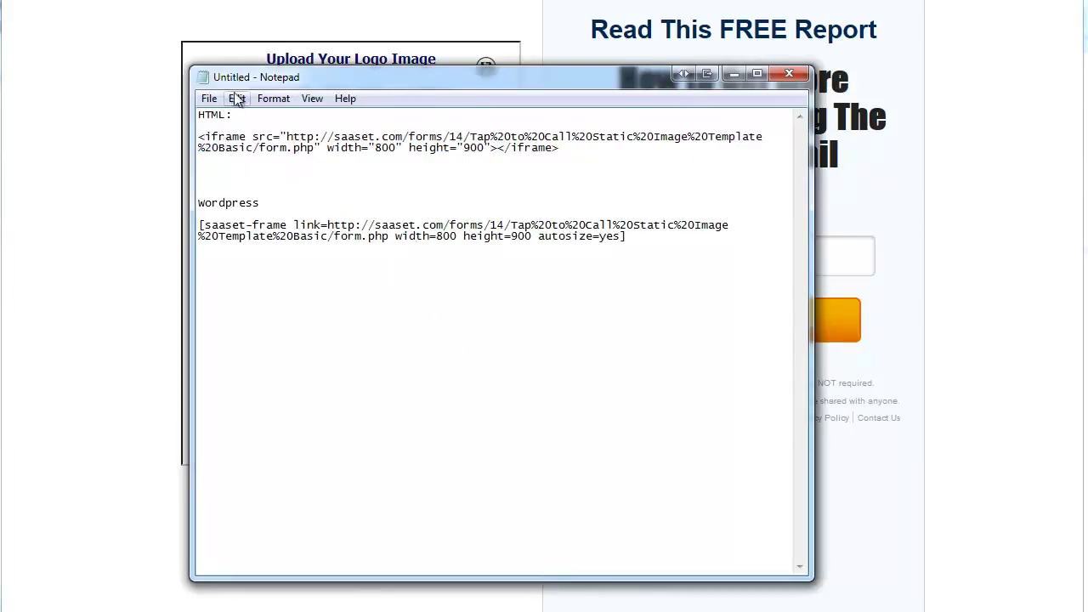
mouse_move(240, 77)
left_mouse_down()
mouse_move(241, 36)
mouse_move(222, 38)
left_mouse_up()
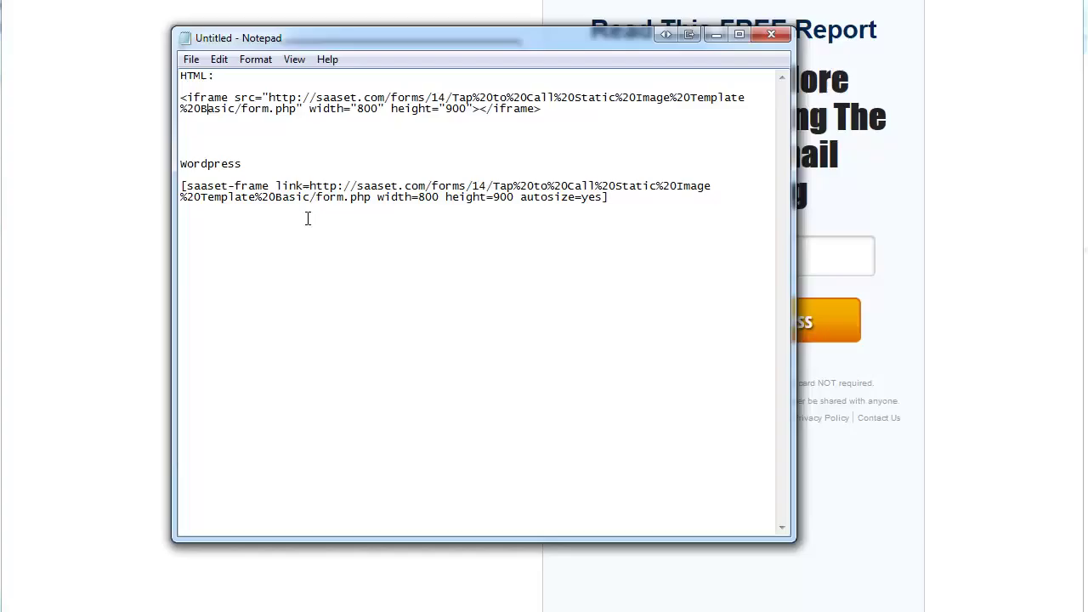
left_click(277, 141)
left_click(248, 136)
left_click_drag(179, 164, 245, 165)
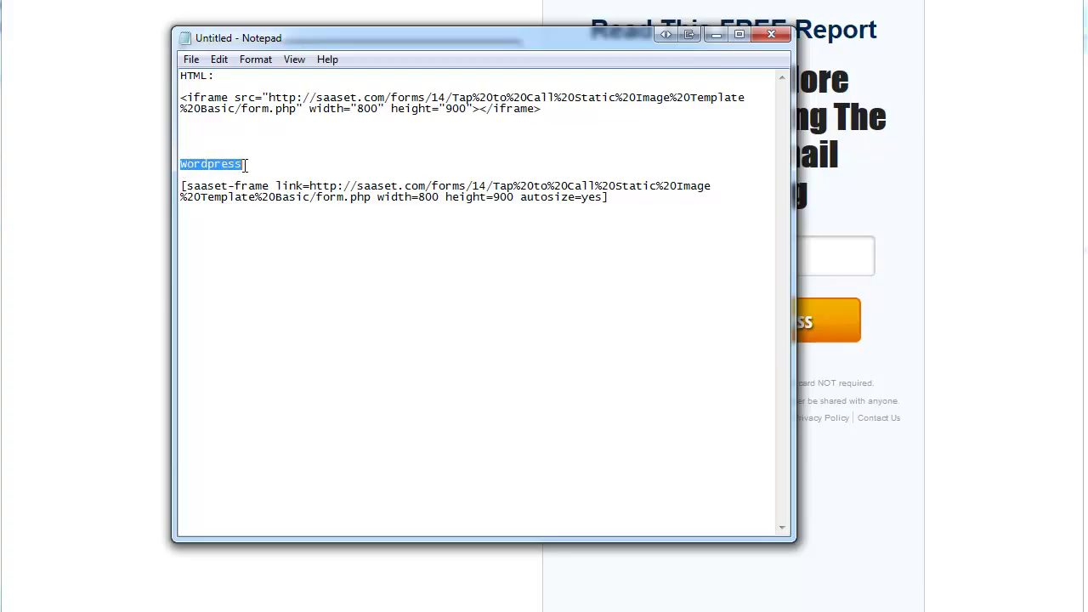
left_click(245, 184)
left_click_drag(181, 185, 621, 197)
left_click(622, 198)
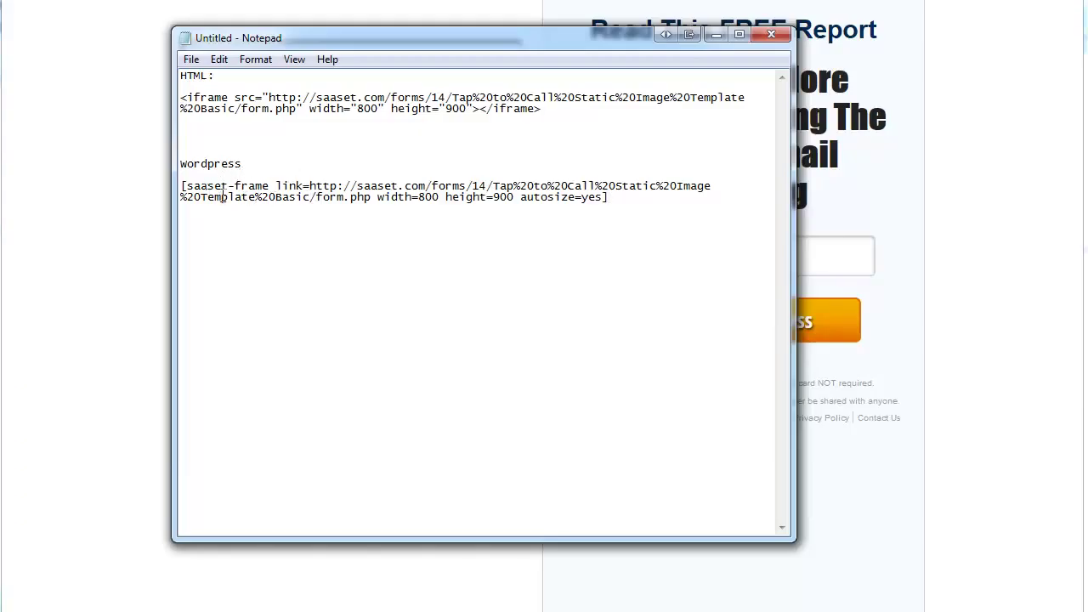
left_click(184, 188)
left_click_drag(457, 49, 469, 79)
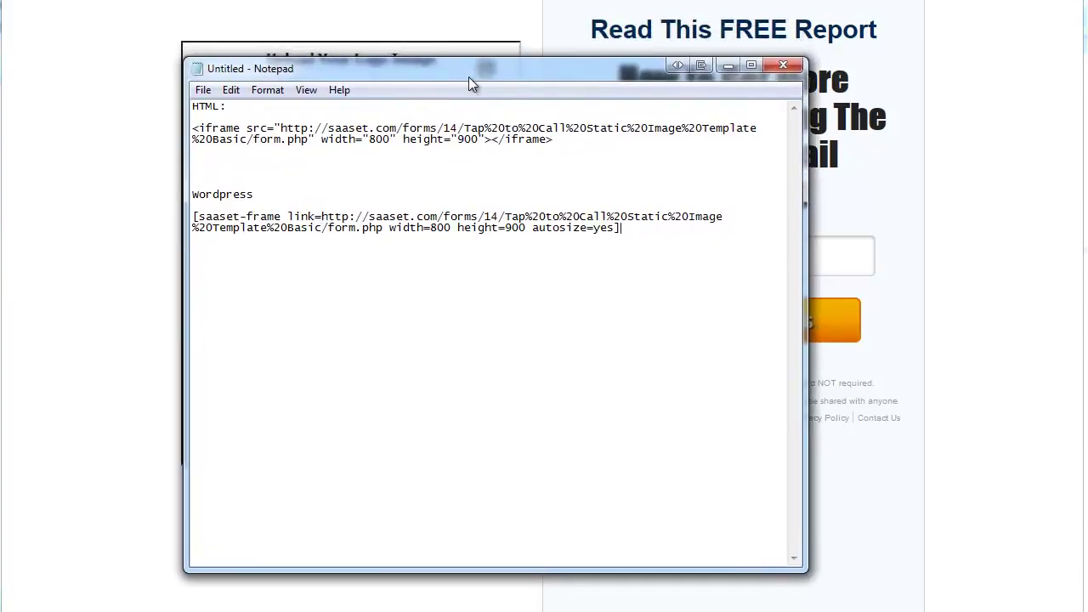